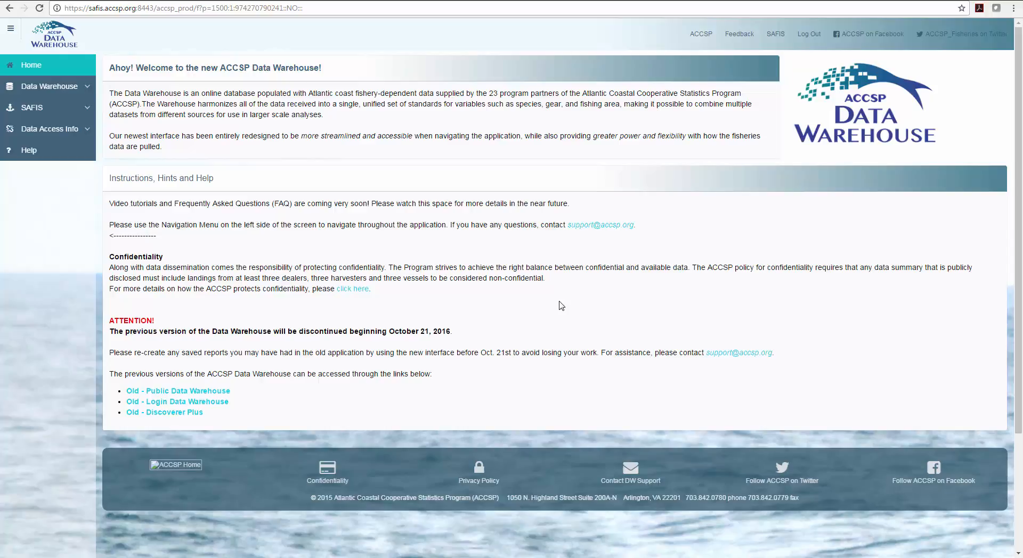
Open the confidential commercial landings summary report and look through its additional and saved parameters.
left_click(45, 86)
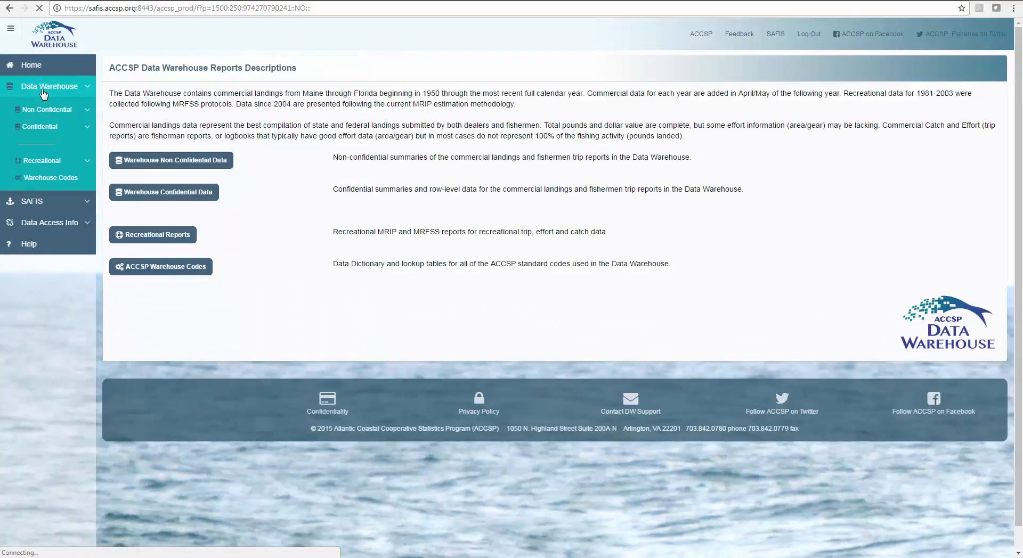
left_click(47, 133)
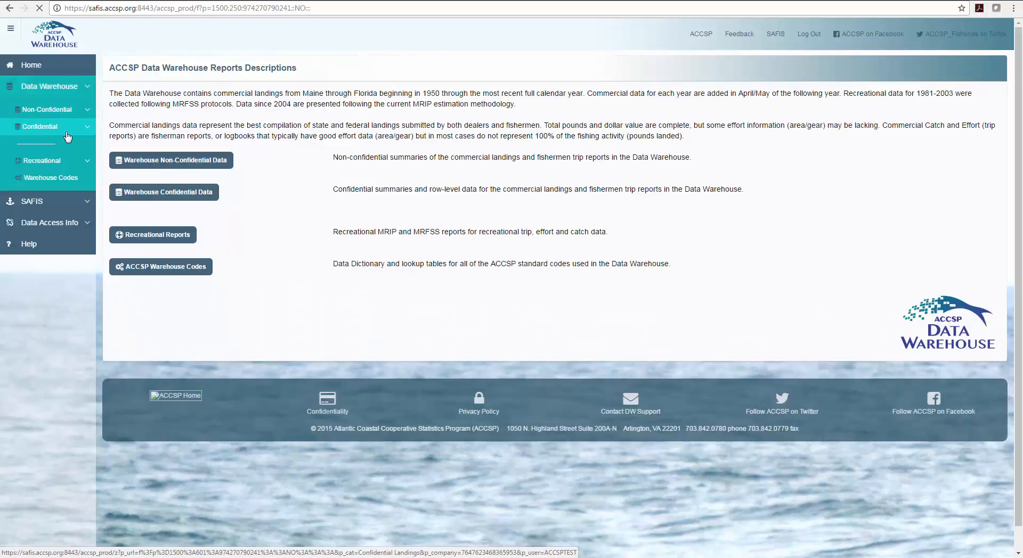
left_click(186, 218)
left_click(190, 186)
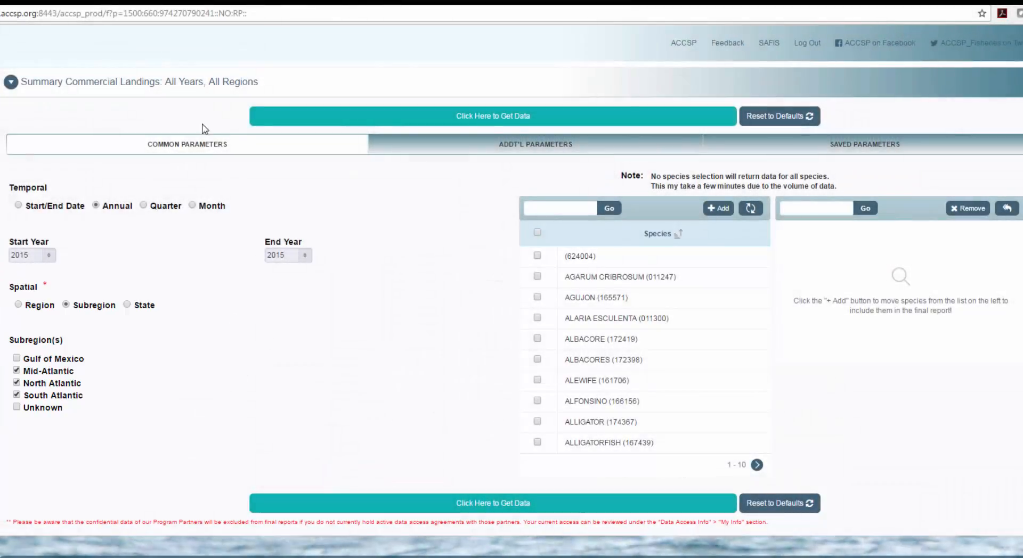
left_click(498, 154)
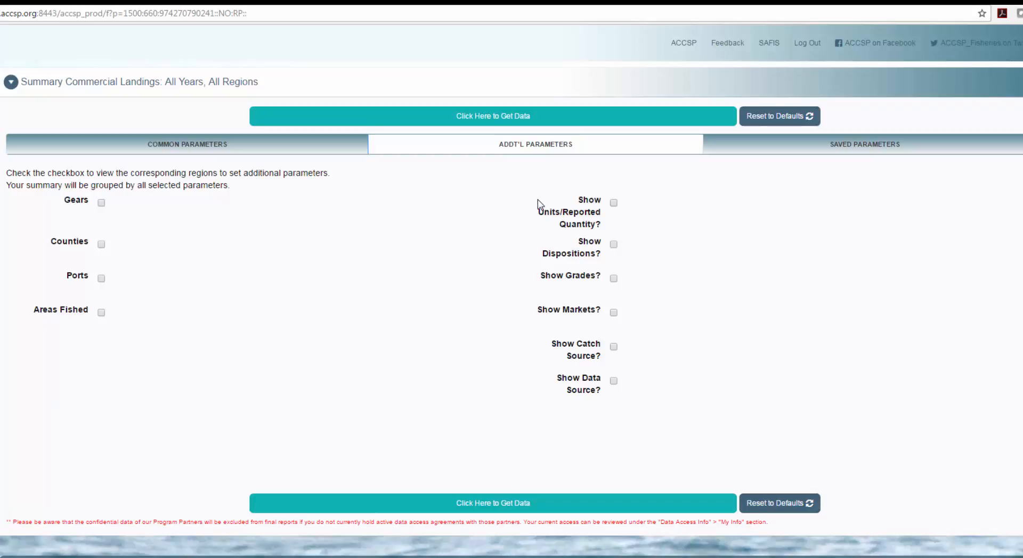
left_click(788, 148)
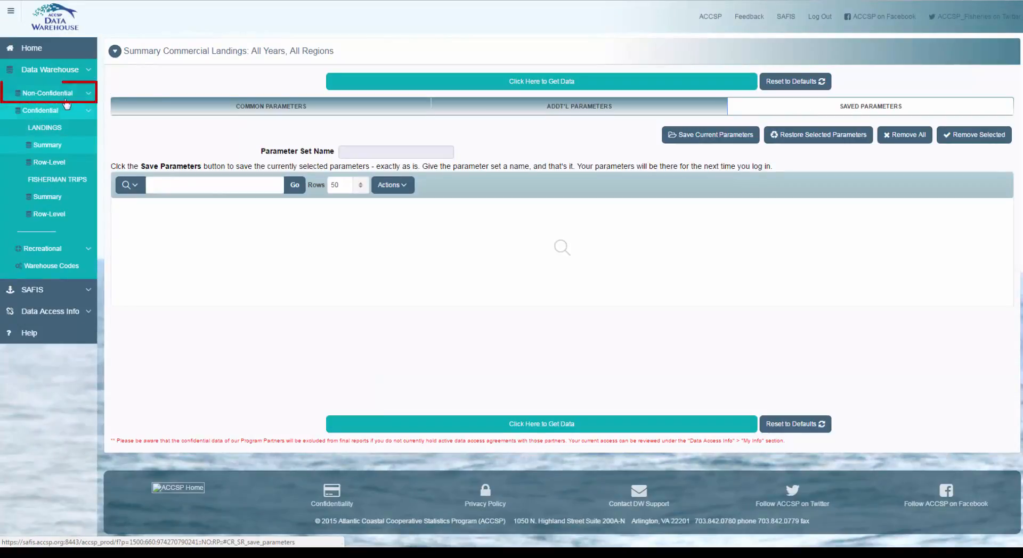
Check the non-confidential commercial landings parameters and return to the confidential commercial landings summary report.
left_click(48, 92)
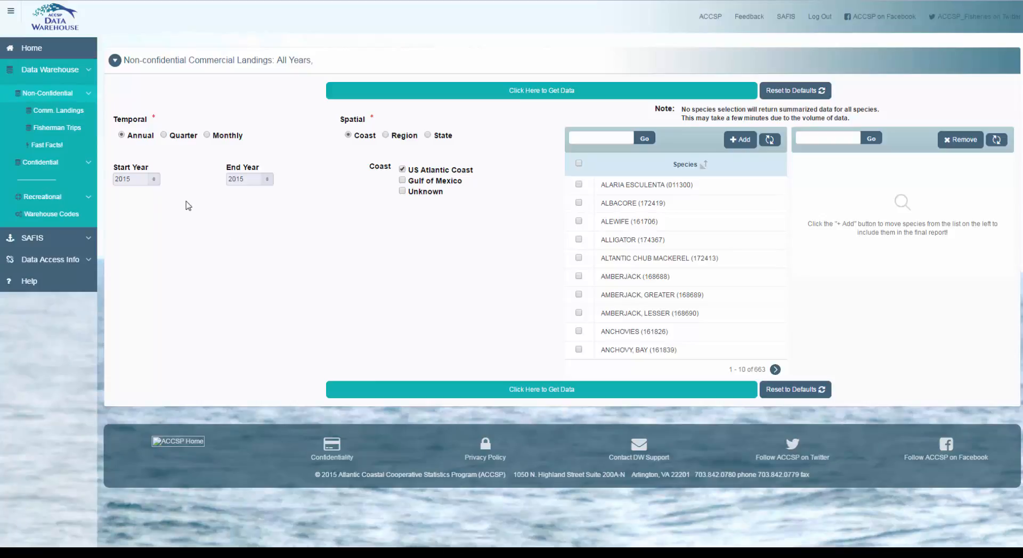
left_click(43, 162)
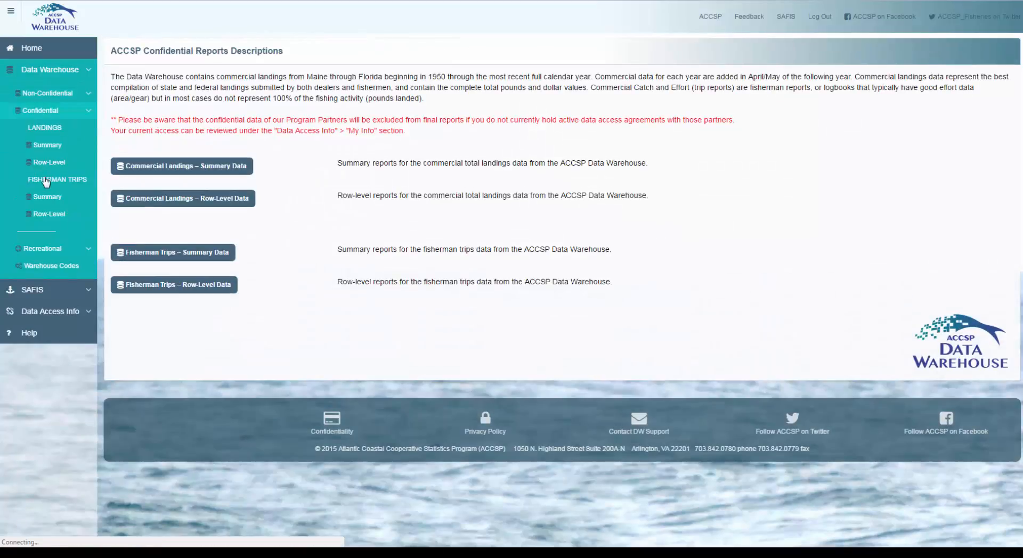
left_click(196, 169)
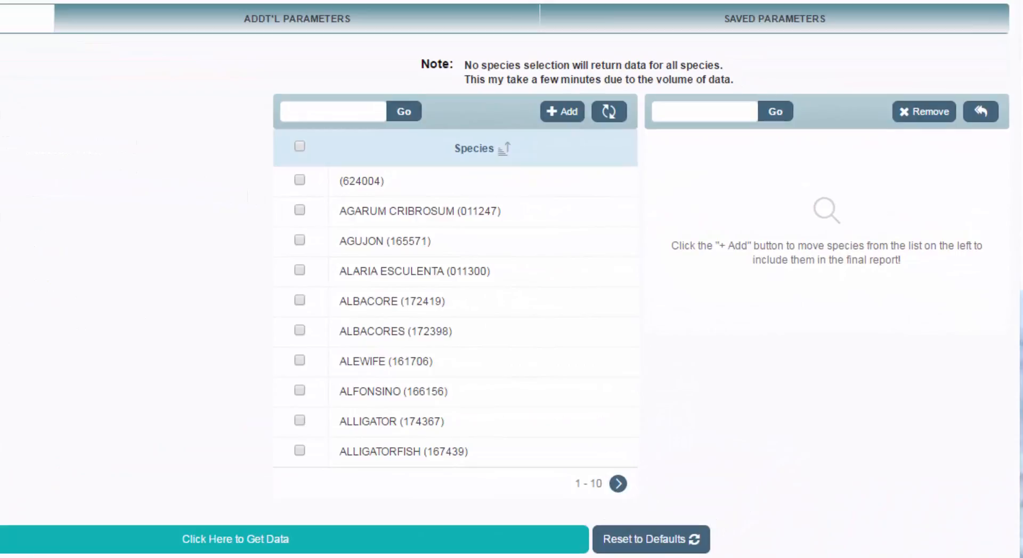
Filter the list of available species by "bass".
left_click(327, 113)
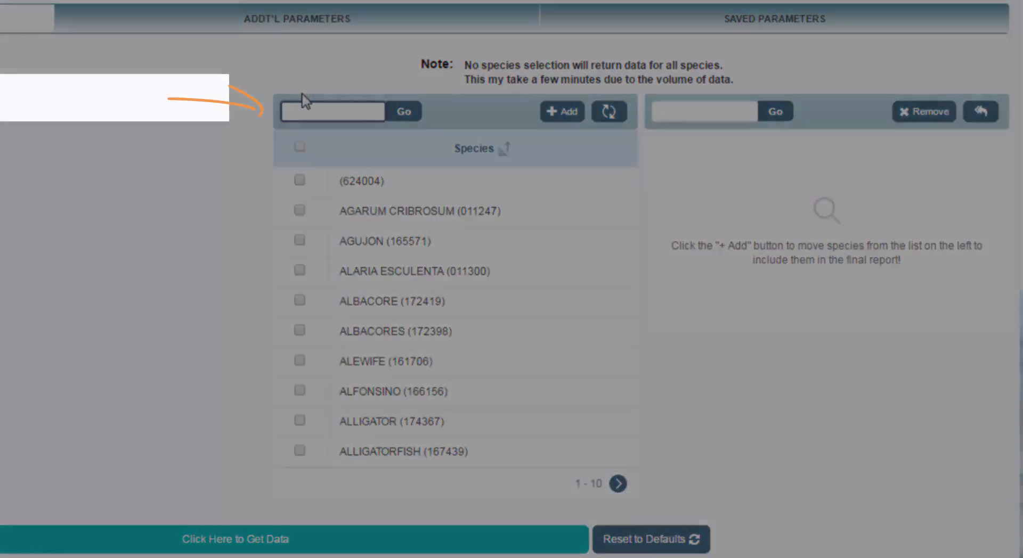
type("stee")
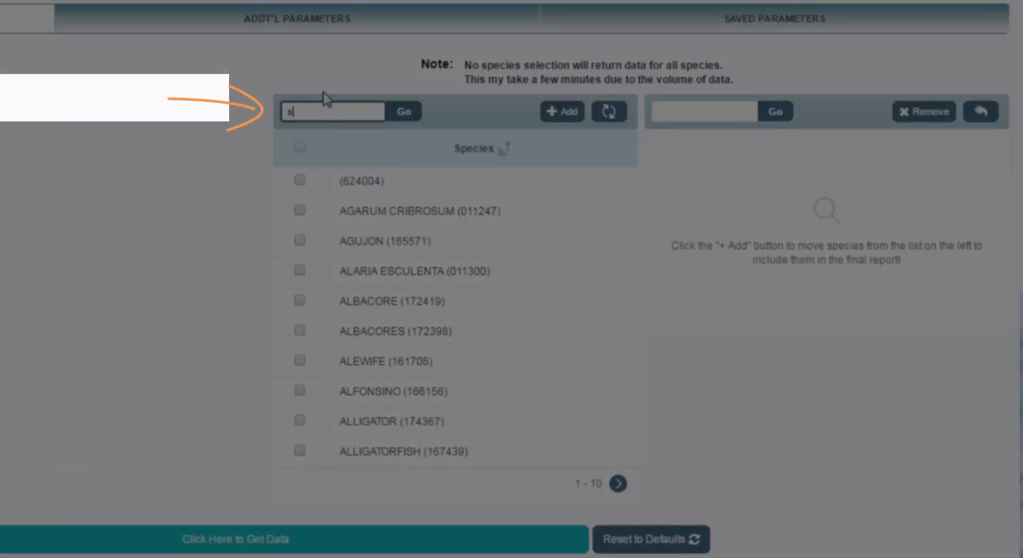
key("BackSpace")
key("BackSpace")
key("BackSpace")
key("BackSpace")
type("bass")
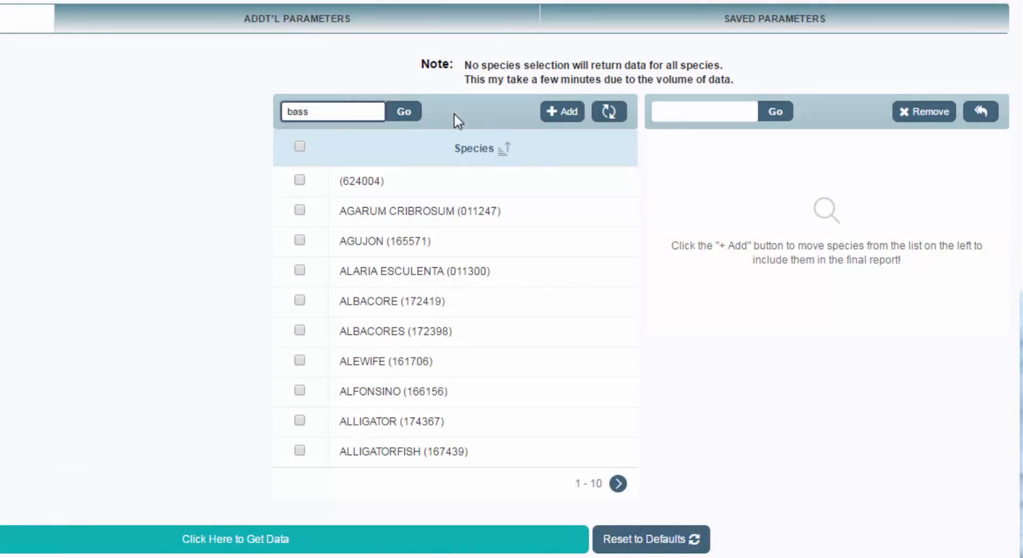
left_click(404, 112)
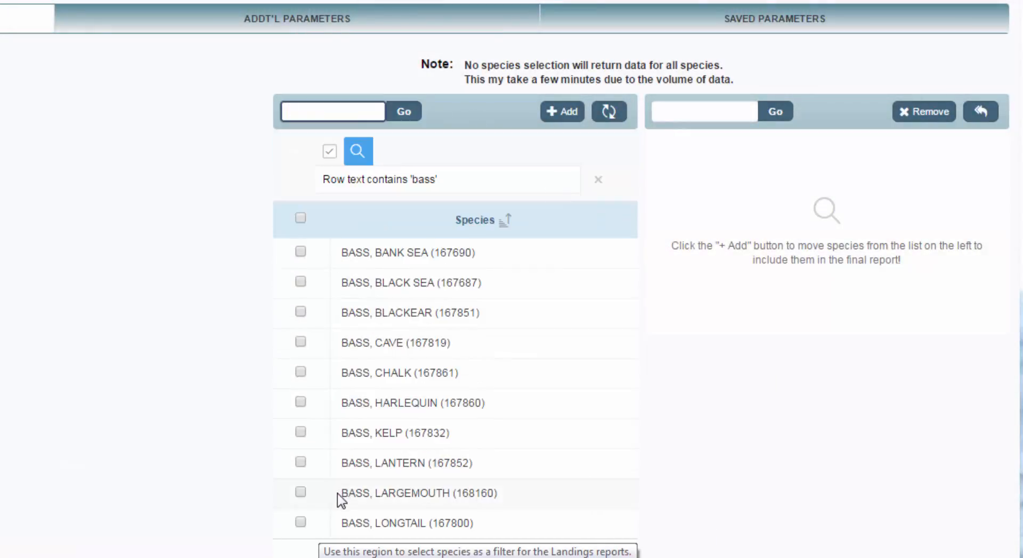
Add Bass, Rock, Bass, Smallmouth and Bass, Striped to the species included in the report.
left_click(337, 494)
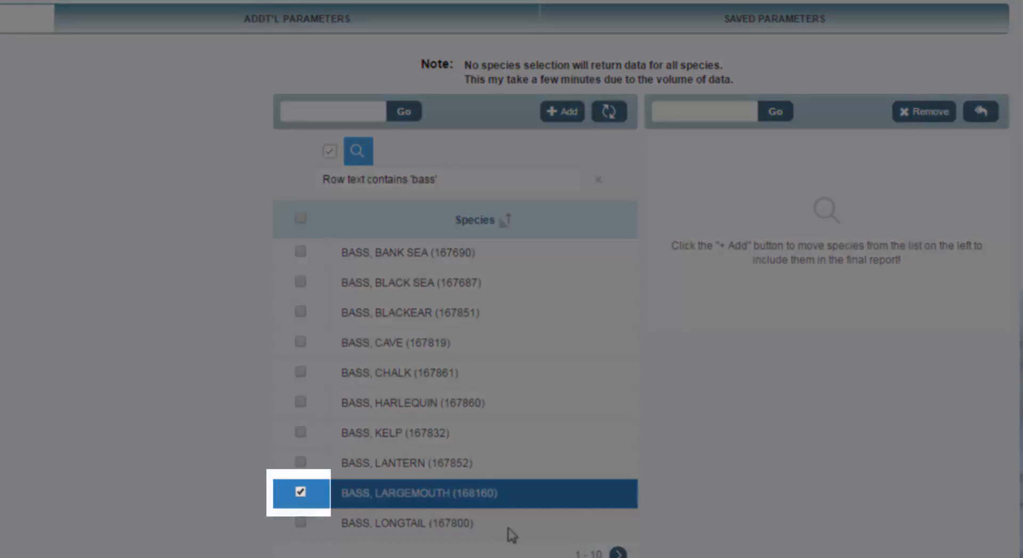
left_click(299, 492)
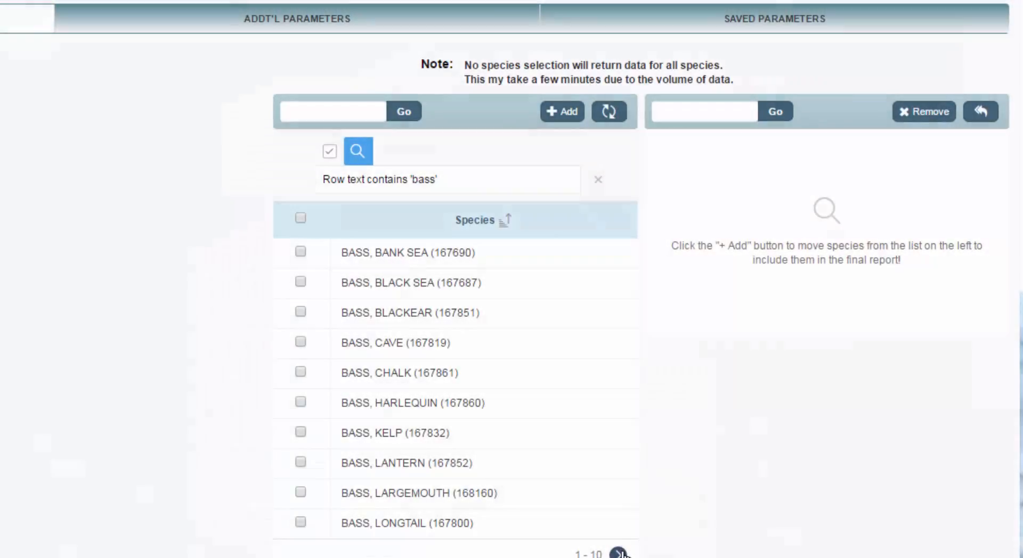
left_click(618, 553)
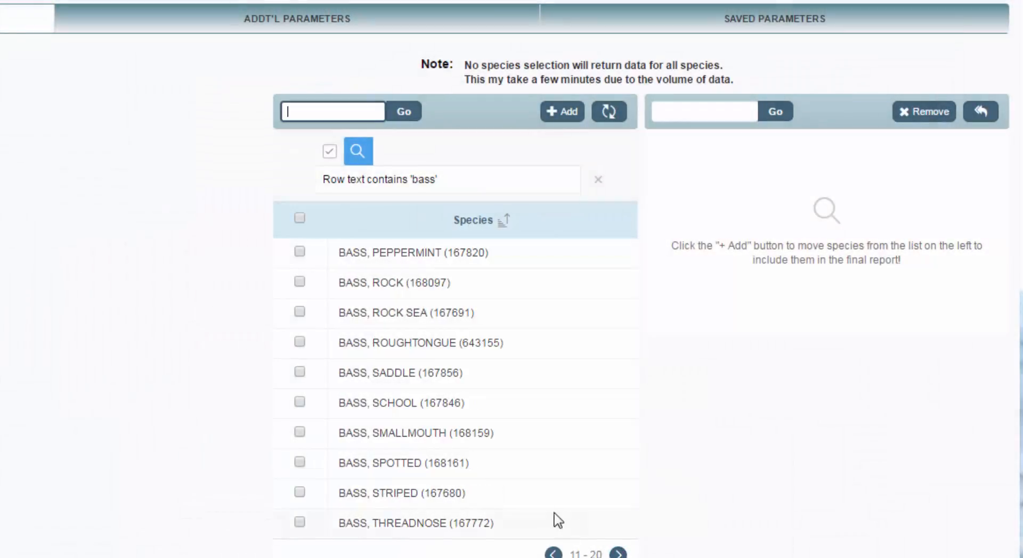
left_click(298, 493)
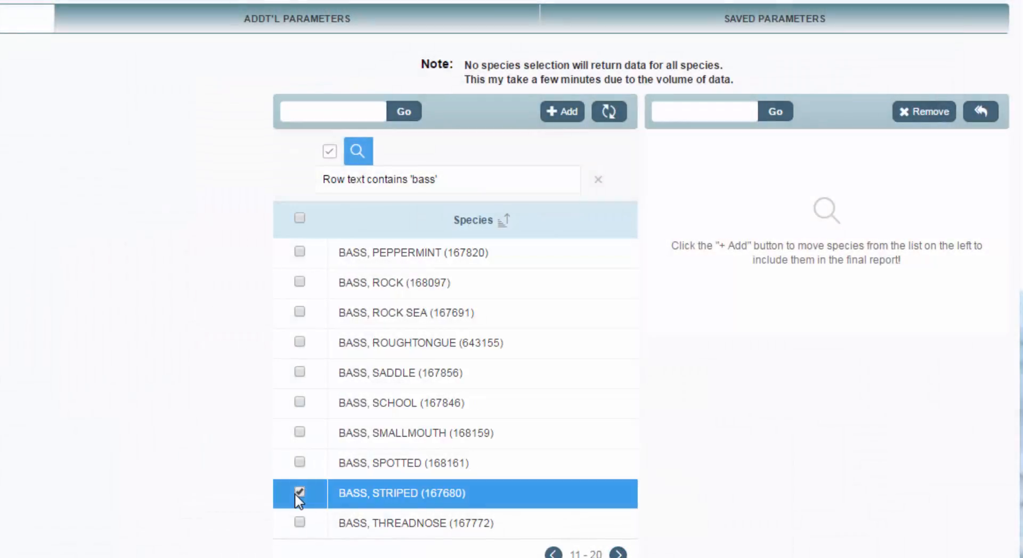
left_click(299, 431)
left_click(299, 282)
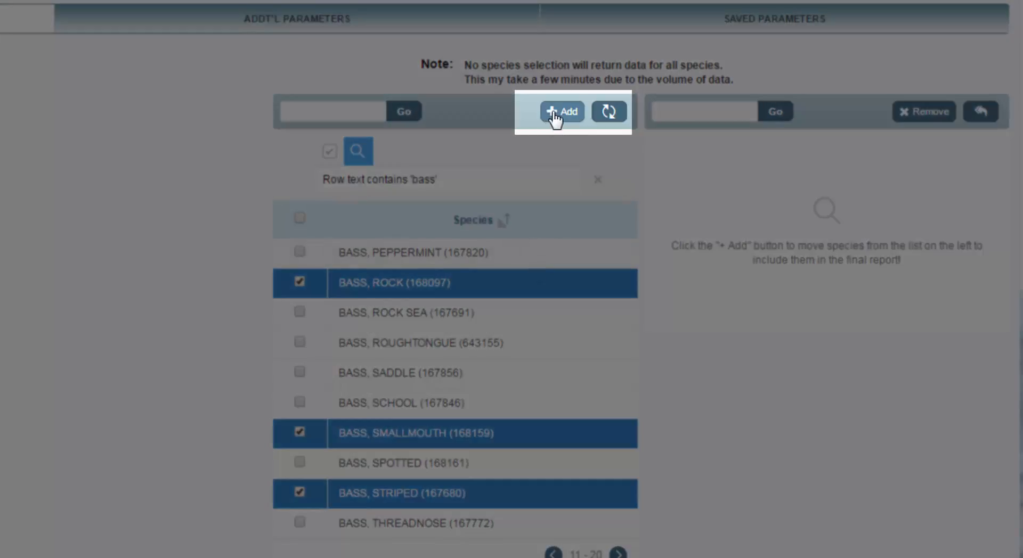
left_click(554, 114)
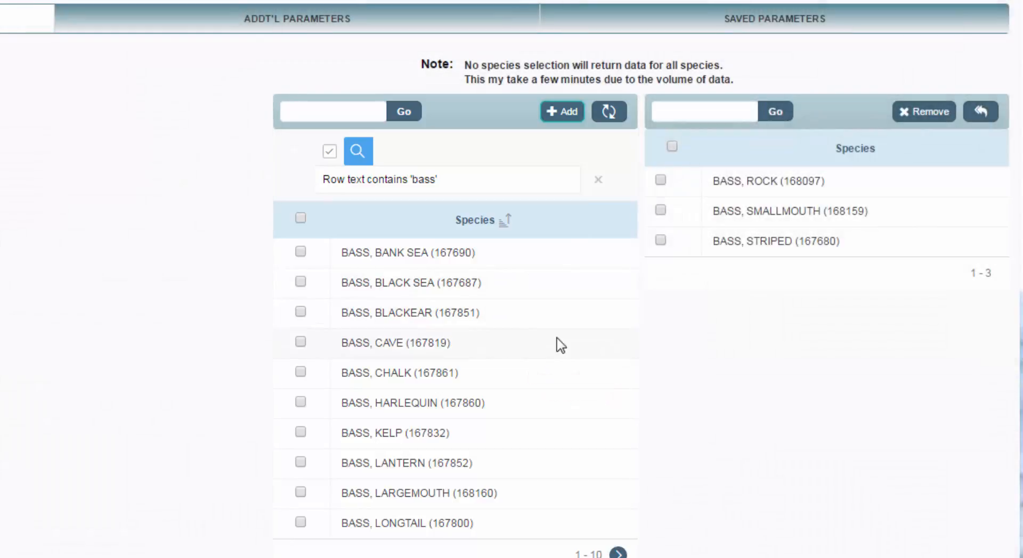
Add Bass, Cave, Bass, Chalk and Bass, Kelp to the species included in the report.
left_click(414, 343)
left_click(417, 385)
left_click(414, 432)
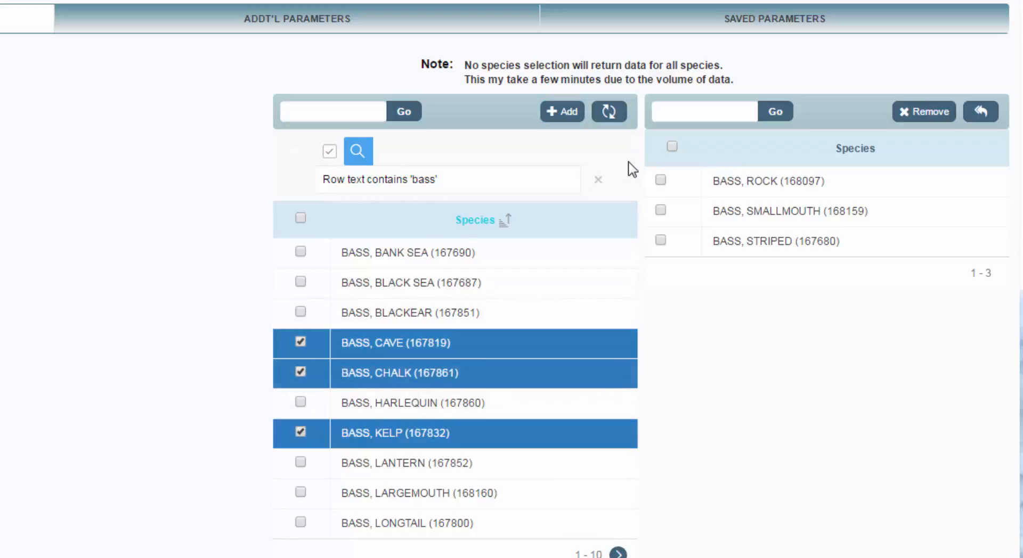
left_click(567, 110)
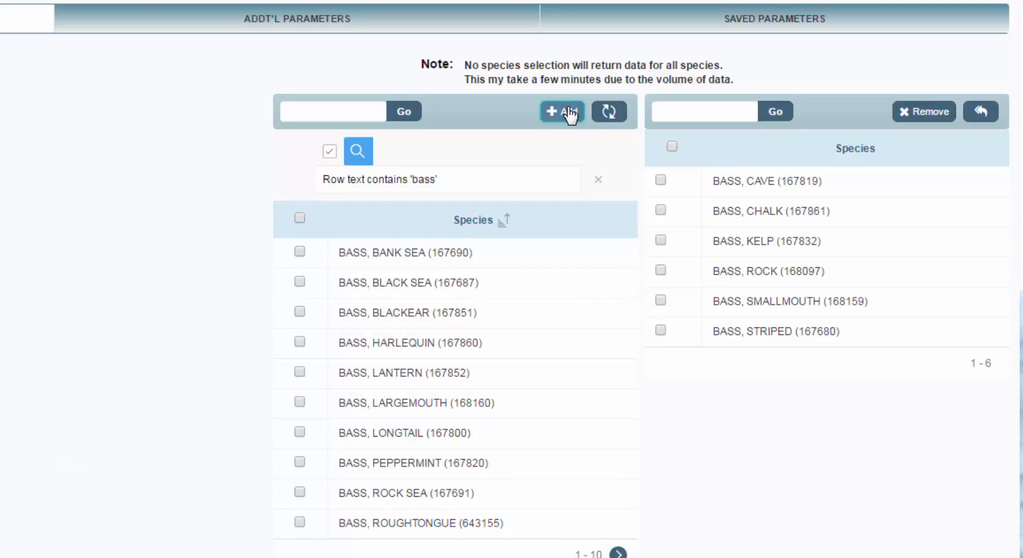
Remove Bass, Kelp, Bass, Smallmouth and Bass, Striped from the species included in the report.
left_click(784, 243)
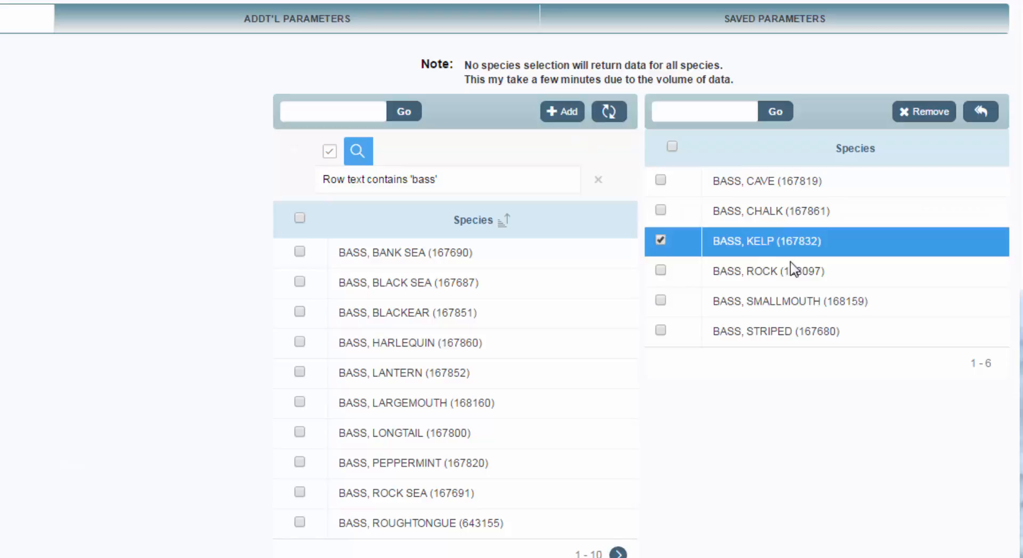
left_click(784, 301)
left_click(778, 331)
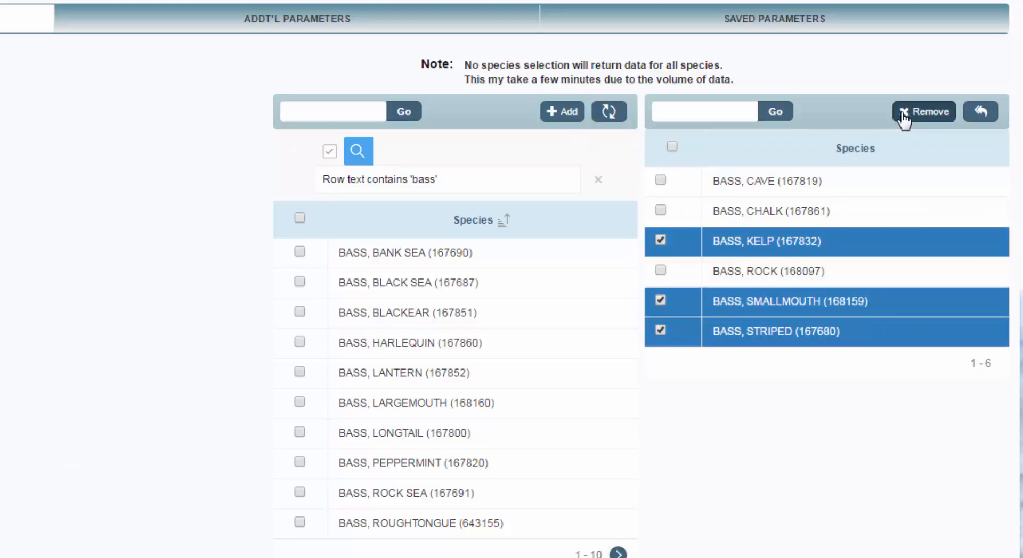
left_click(923, 111)
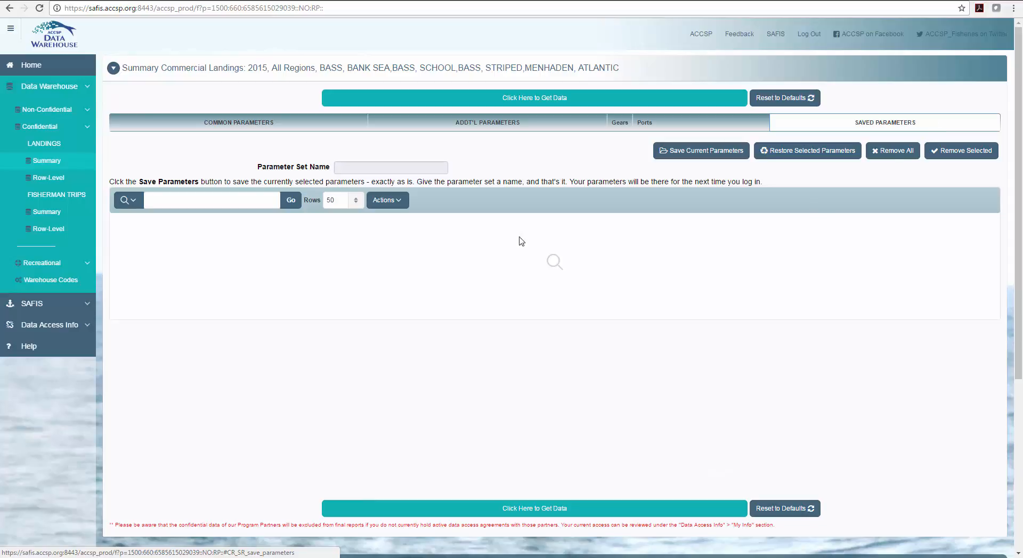
Save the current landings report parameters as an unnamed set and restore that saved set.
left_click(717, 158)
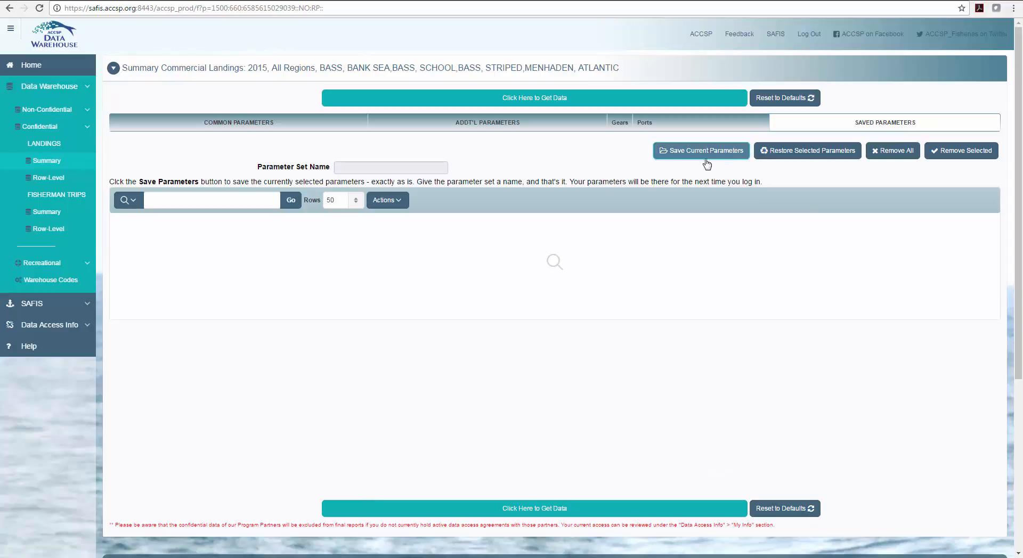
left_click(119, 281)
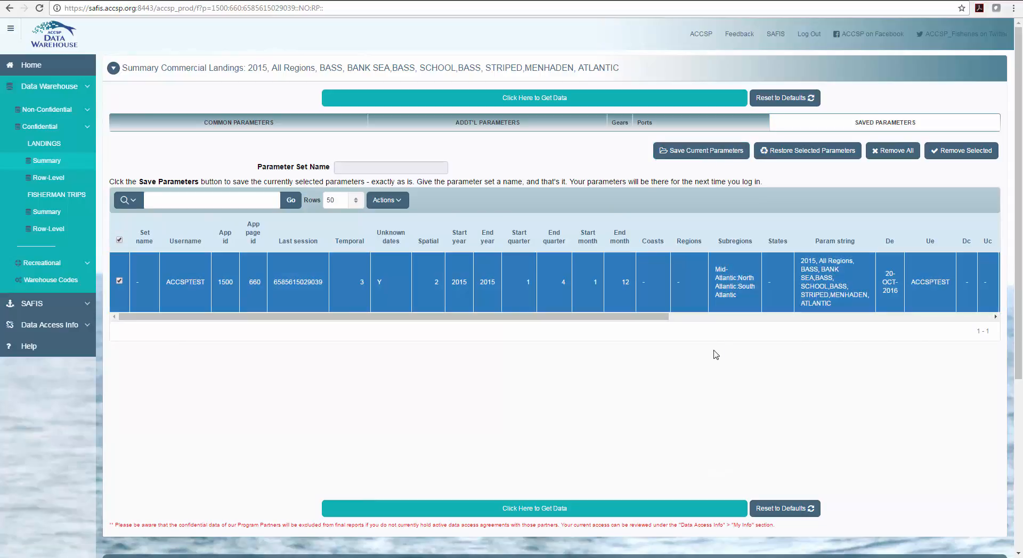
left_click(821, 152)
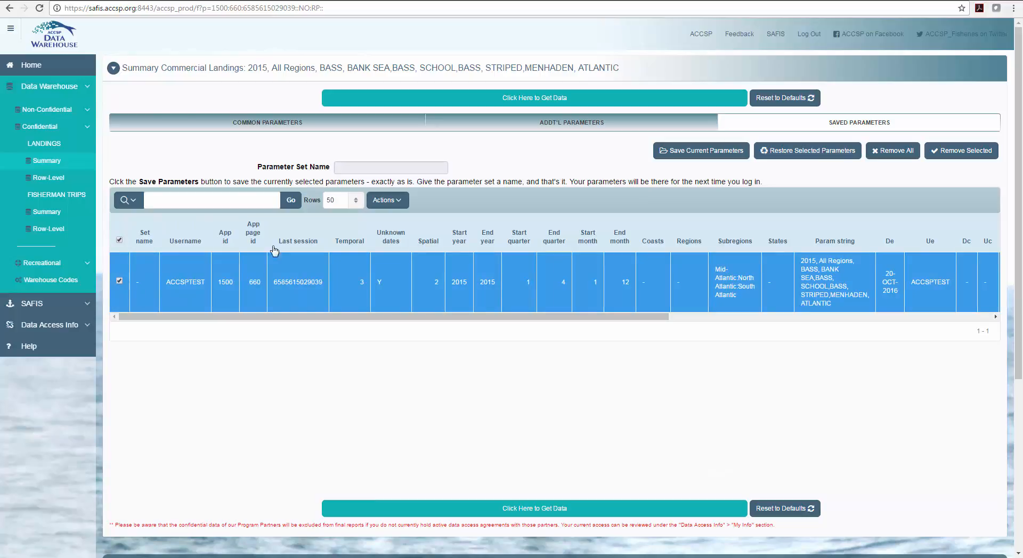
Remove the selected parameter set from the saved parameters.
left_click(944, 160)
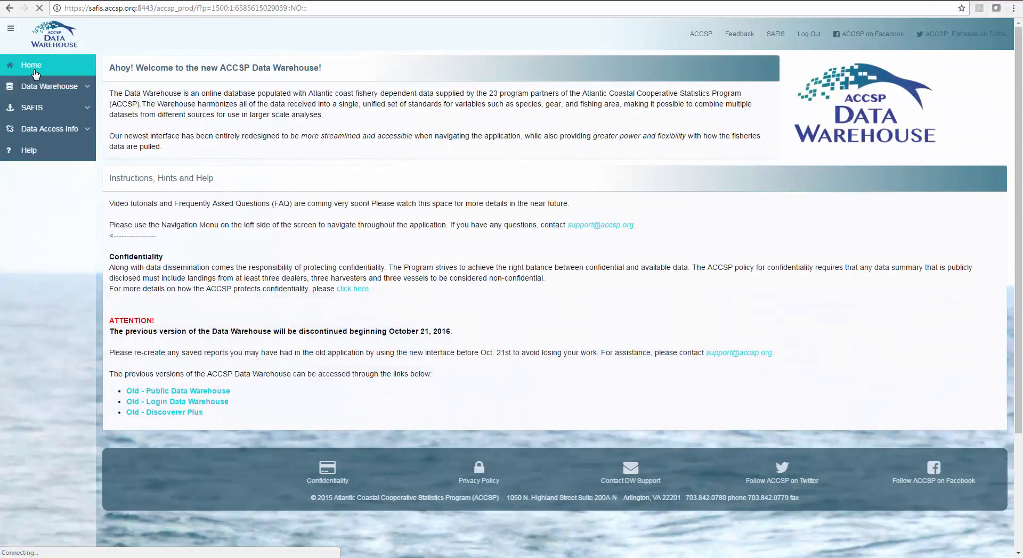